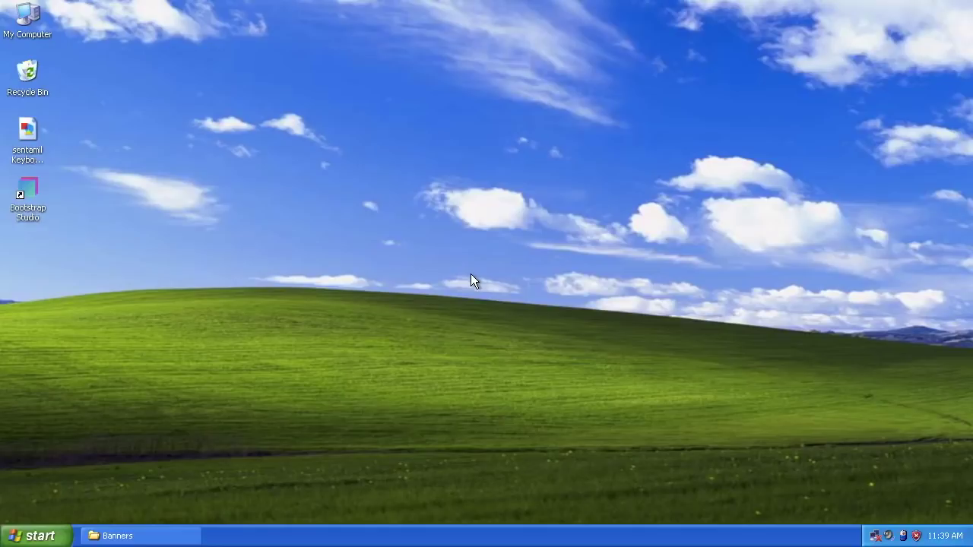
Step: Launch Adobe Photoshop 7.0 and create a new blank RGB document with a white background
left_click(34, 536)
left_click(65, 262)
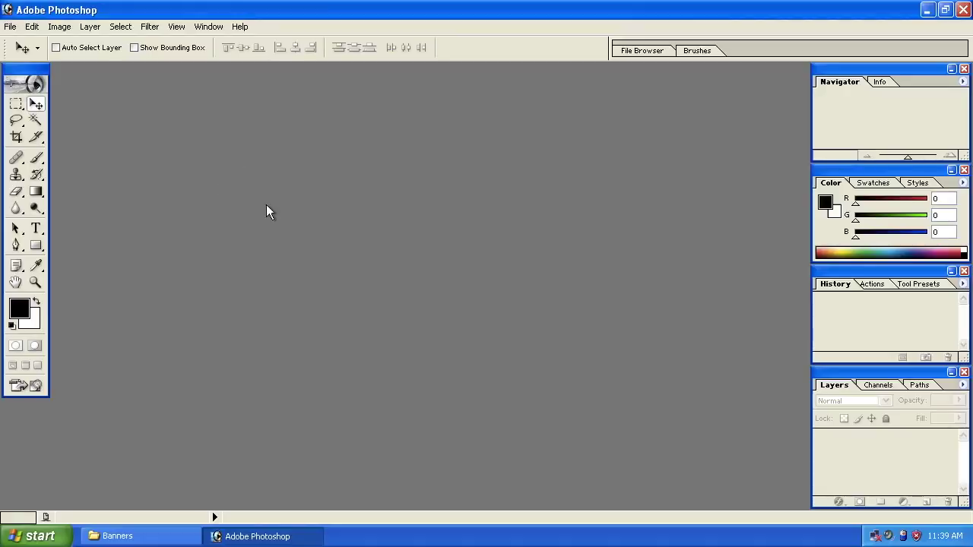
left_click(13, 26)
left_click(25, 44)
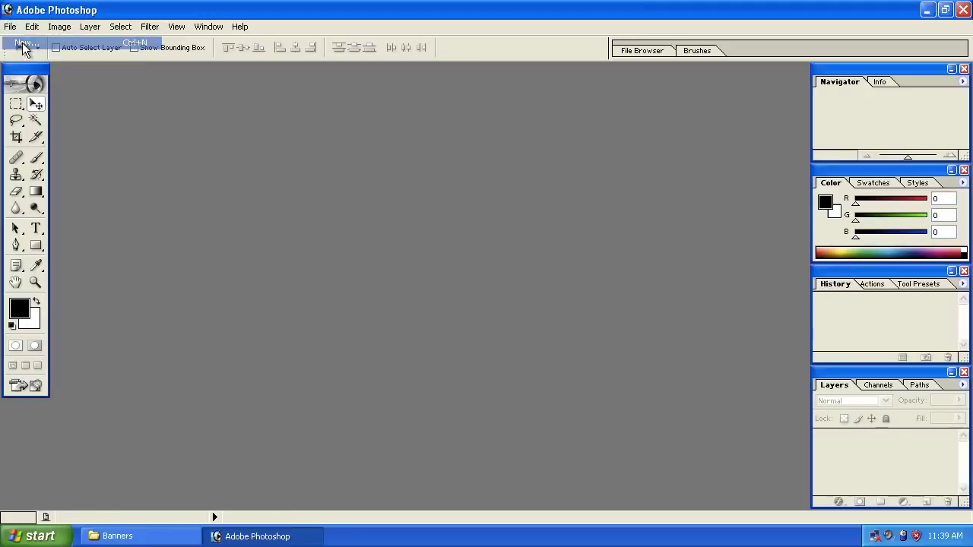
left_click(603, 178)
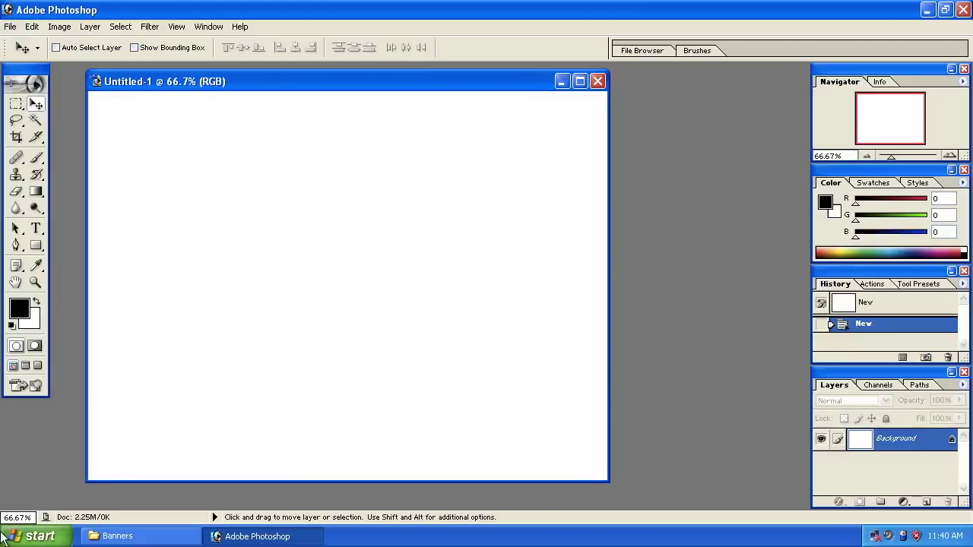
Step: Start Keyman and switch the active keyboard to Tamil Typewriter
left_click(31, 536)
left_click(91, 231)
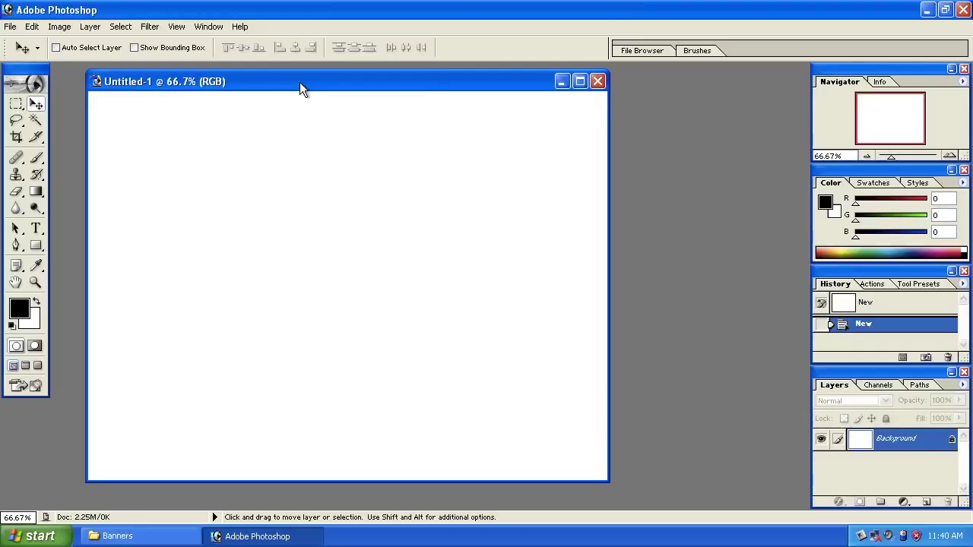
left_click(862, 536)
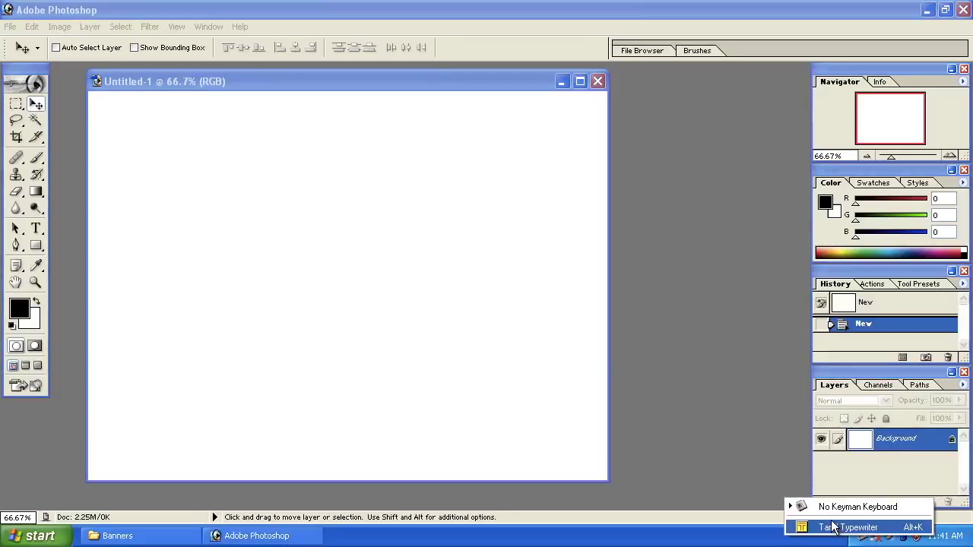
left_click(836, 527)
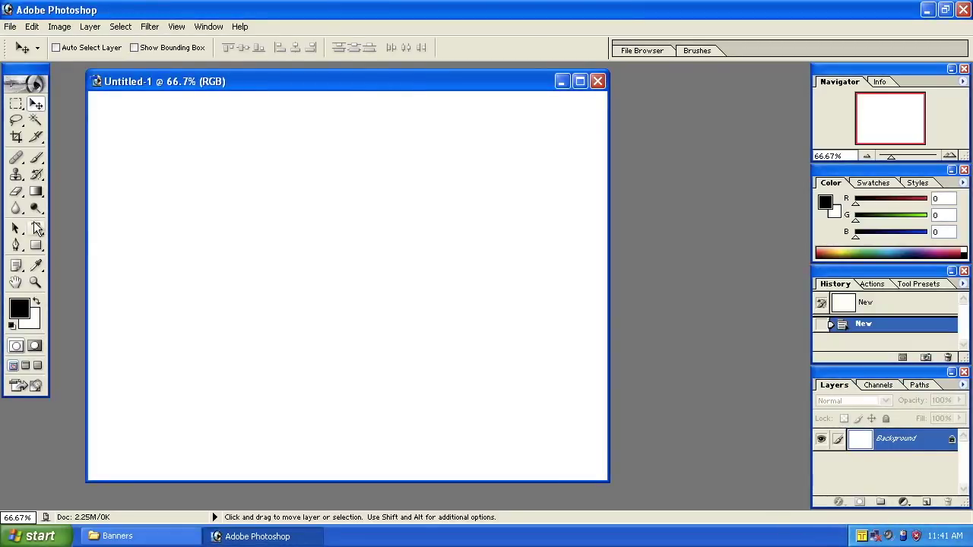
Step: Add a new layer and enter the horizontal text "அனைவருக்கும் வணக்கம்" across the middle of the canvas
left_click(36, 228)
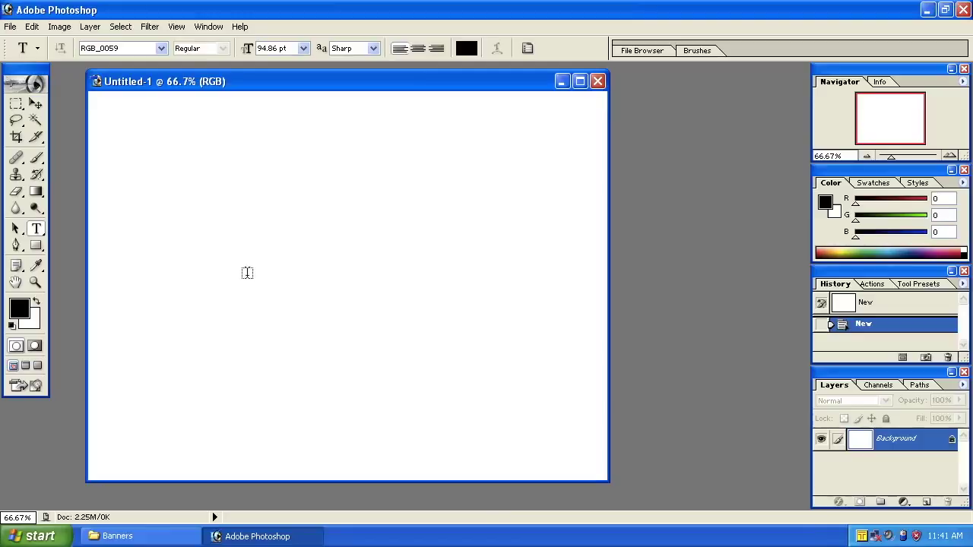
left_click(927, 502)
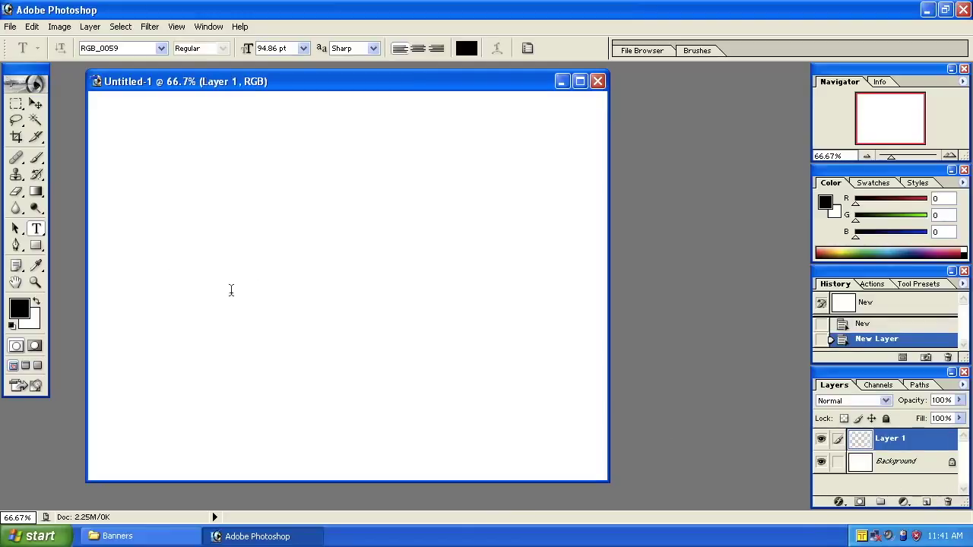
left_click(179, 280)
type("அனை")
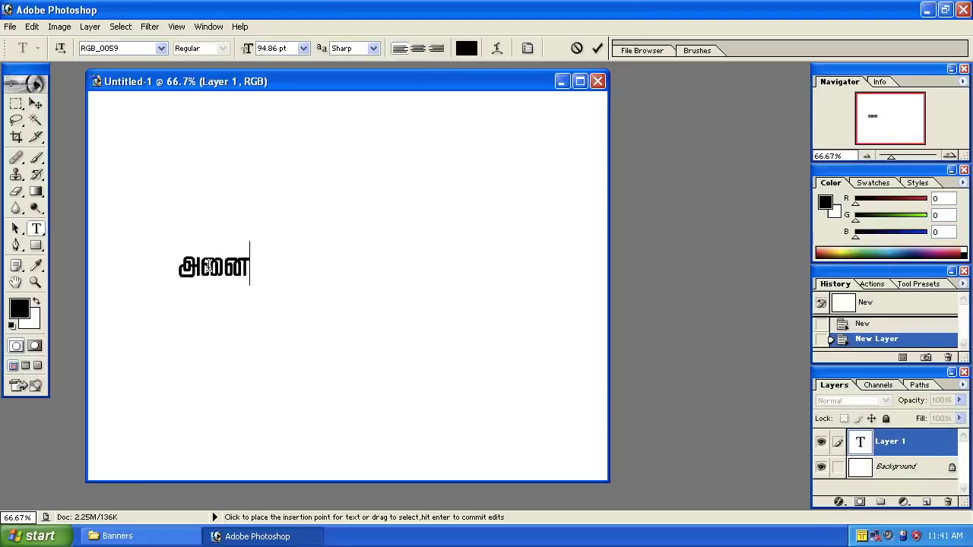
type("வருக்கும் ")
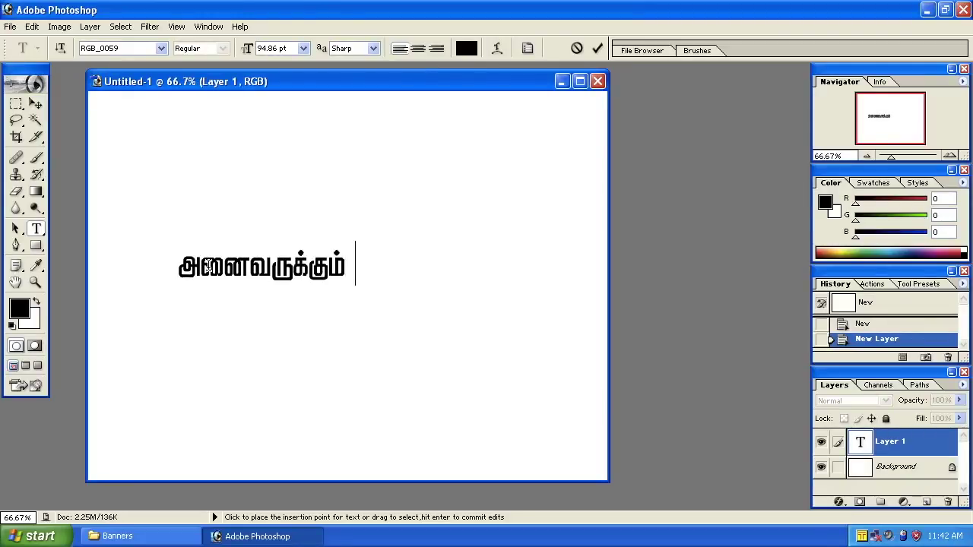
type("வணக்கம்")
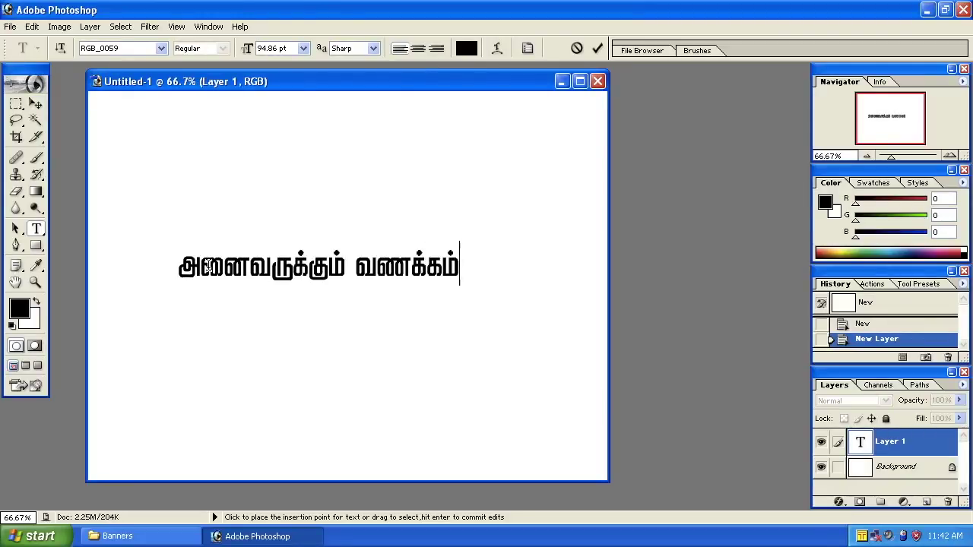
left_click_drag(188, 266, 461, 266)
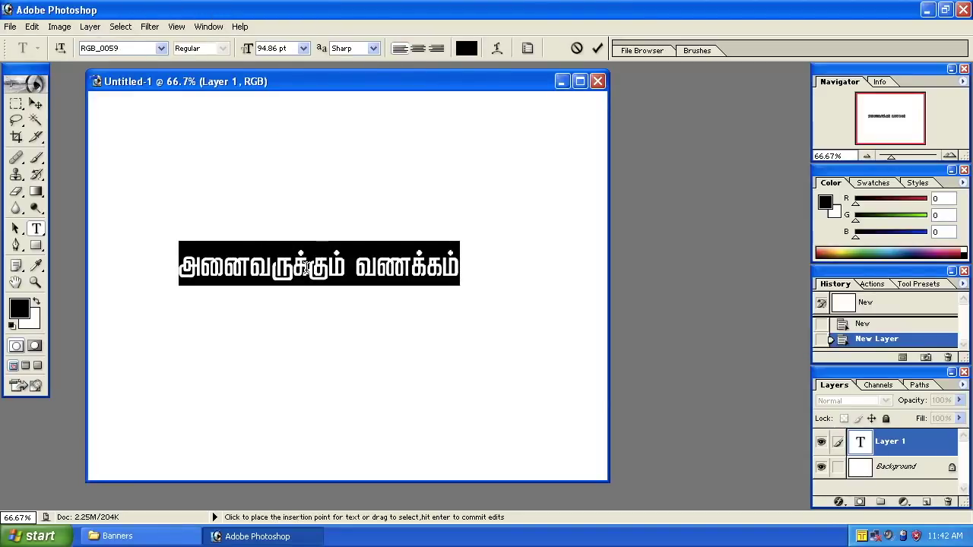
left_click(304, 270)
Step: Look through the sample designs in the Banners folder, minimize Photoshop, and close the folder
left_click(118, 536)
scroll(497, 280, "down", 3)
scroll(497, 280, "up", 3)
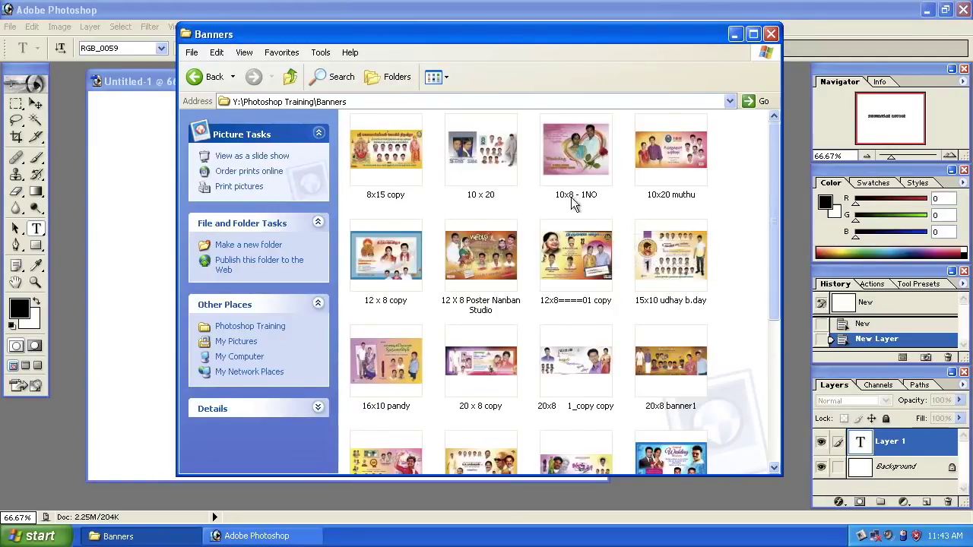
left_click(926, 11)
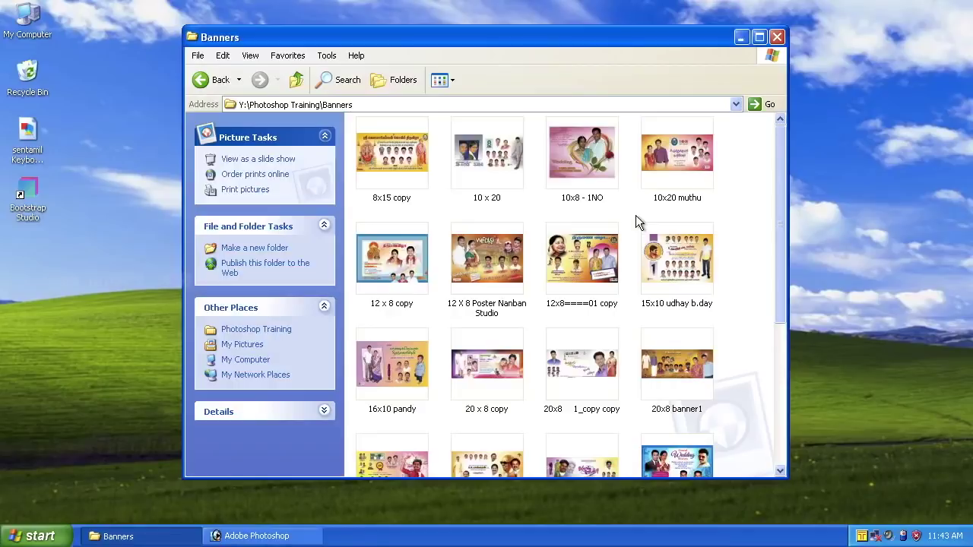
key("alt+F4")
Step: Open the Windows XP Control Panel and shift its window slightly on the desktop
left_click(31, 536)
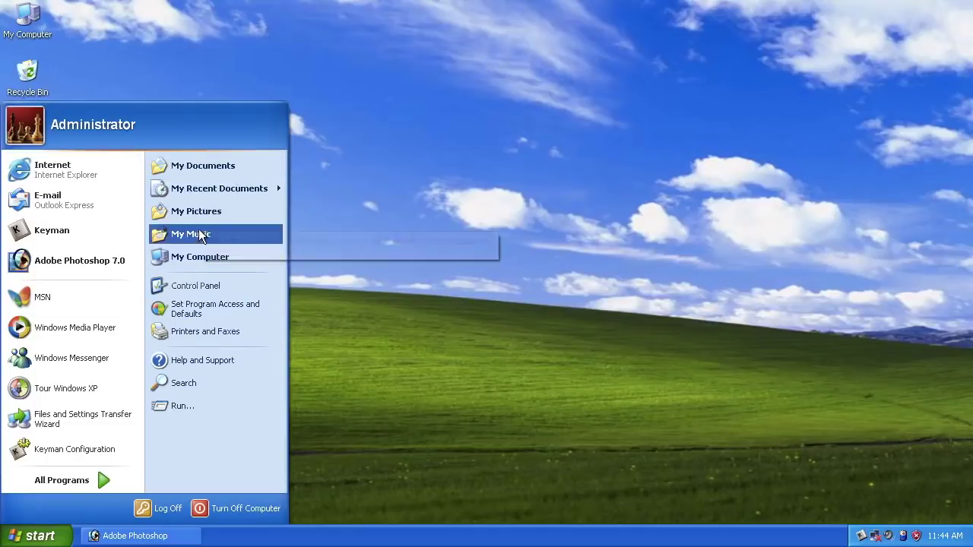
left_click(203, 287)
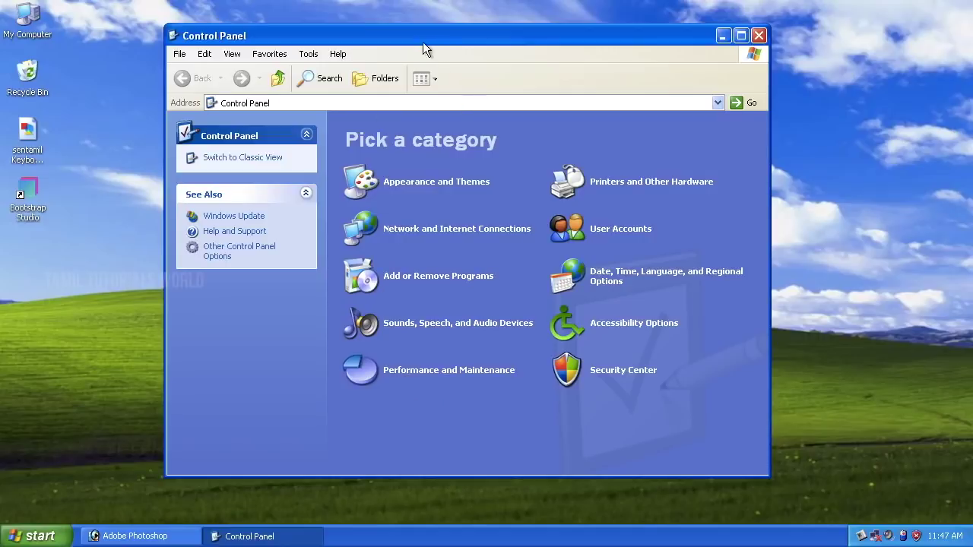
left_click_drag(411, 36, 397, 35)
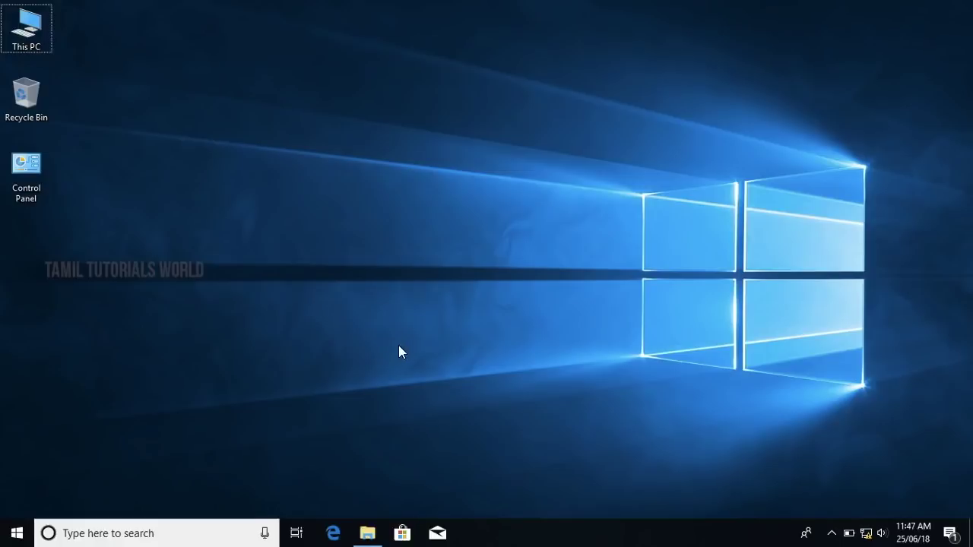
Step: On the Windows 10 desktop, view the Photoshop CC tutorials folder, return to its Tutorials folder, and minimize the window
left_click(367, 533)
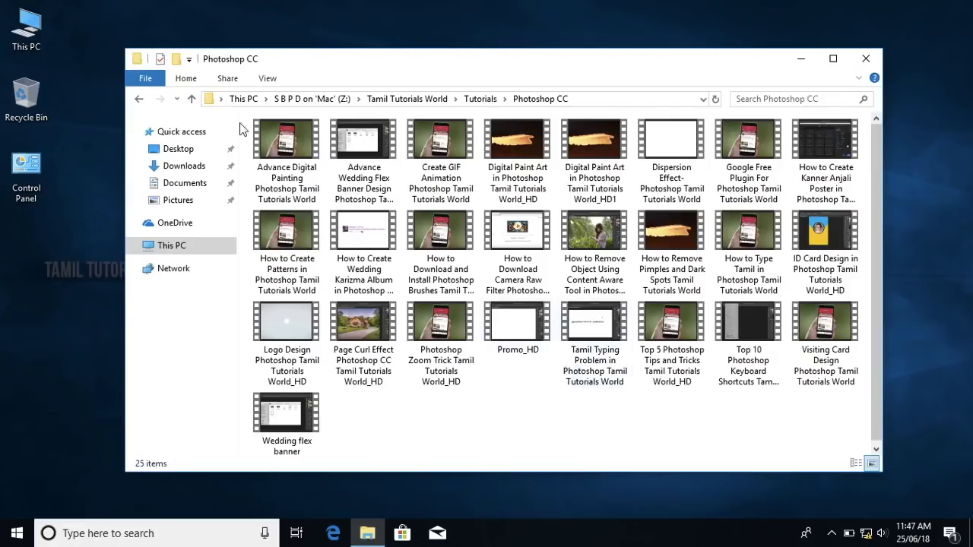
left_click(140, 99)
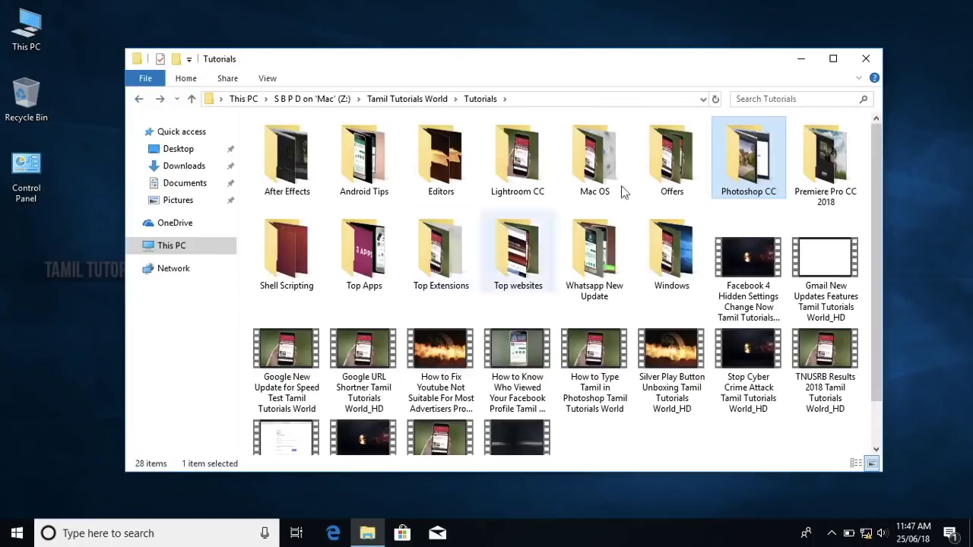
left_click(801, 61)
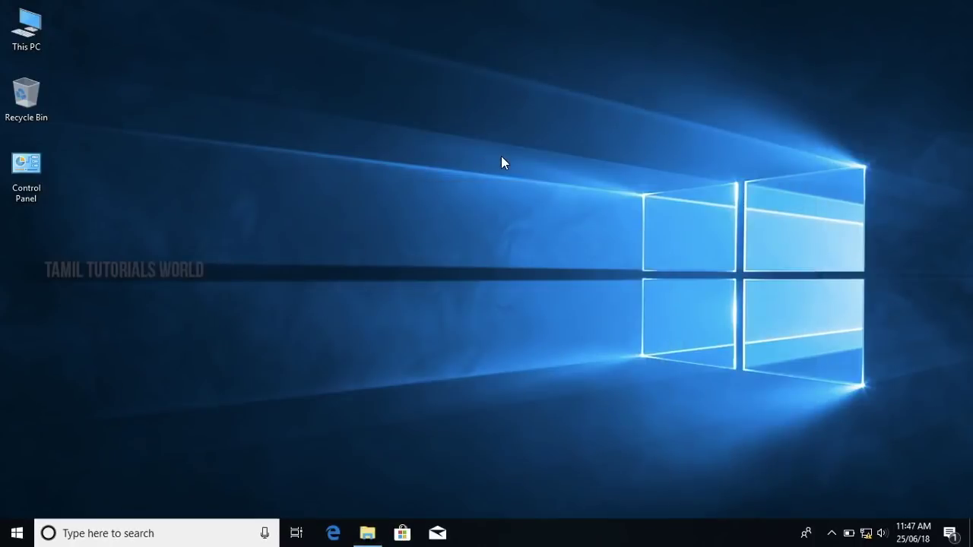
Step: Open the Windows 10 Control Panel, then reposition and narrow its window on the desktop
double_click(26, 169)
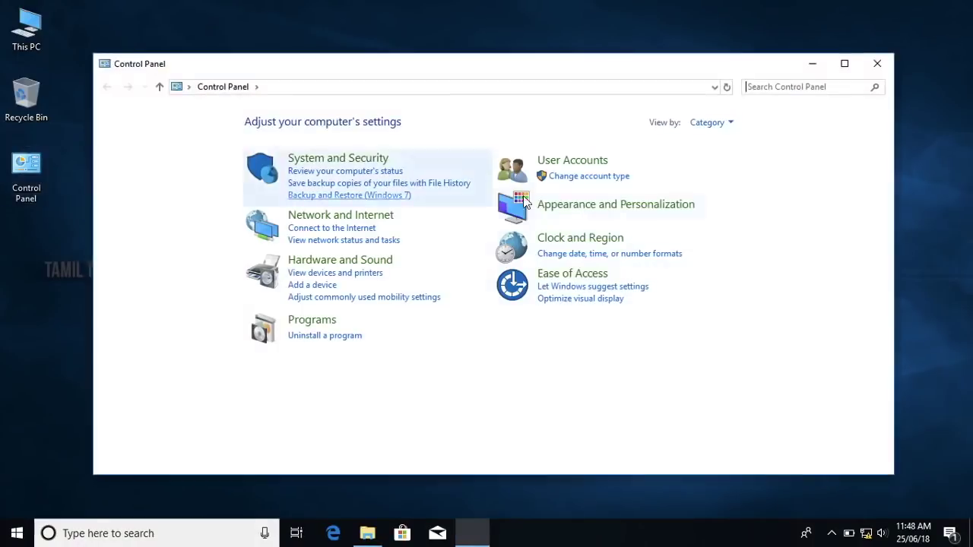
left_click_drag(480, 69, 510, 61)
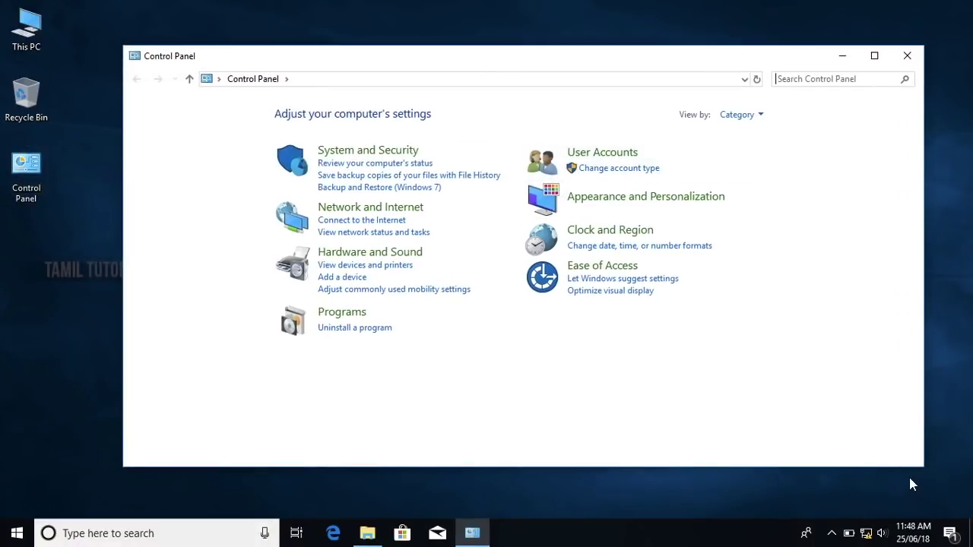
left_click_drag(921, 469, 870, 468)
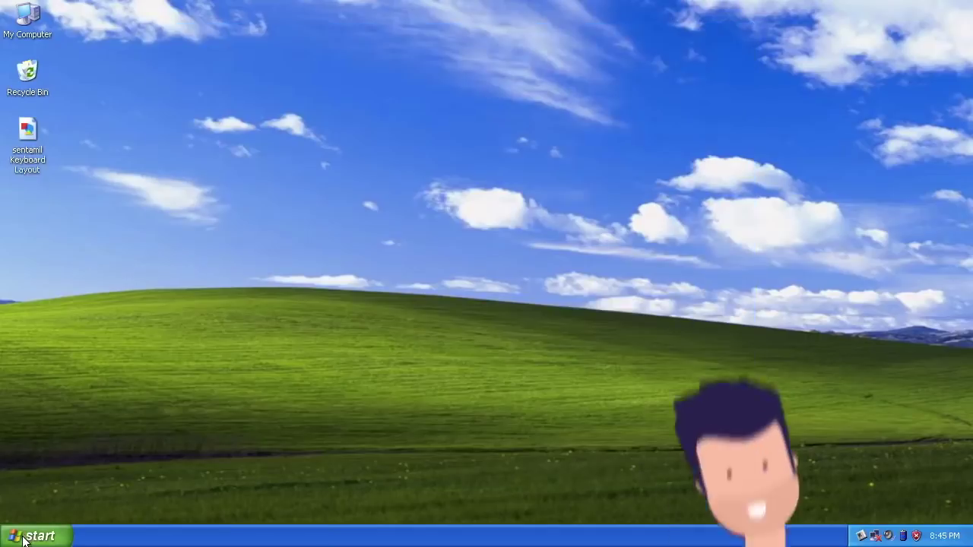
Step: Bring up the Turn off computer options on the Windows XP machine
left_click(30, 536)
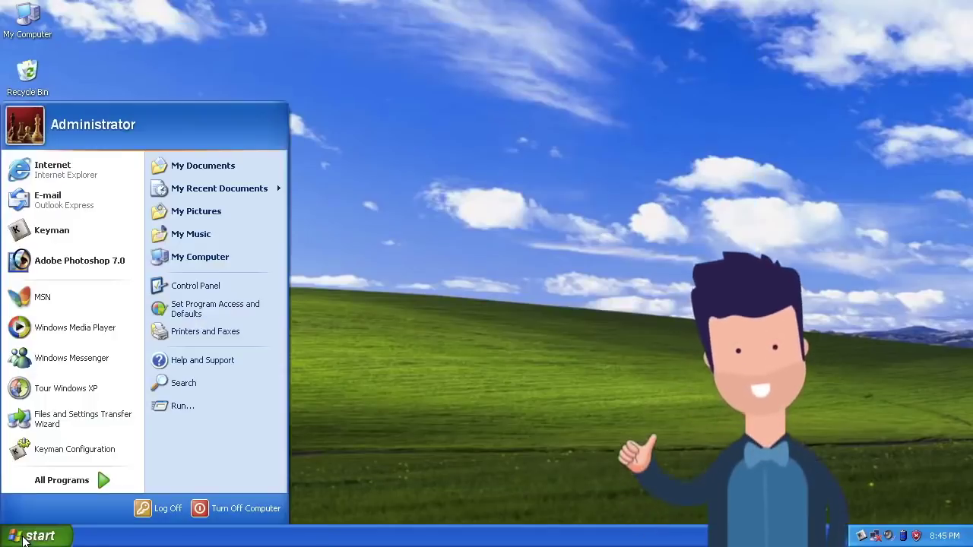
left_click(231, 515)
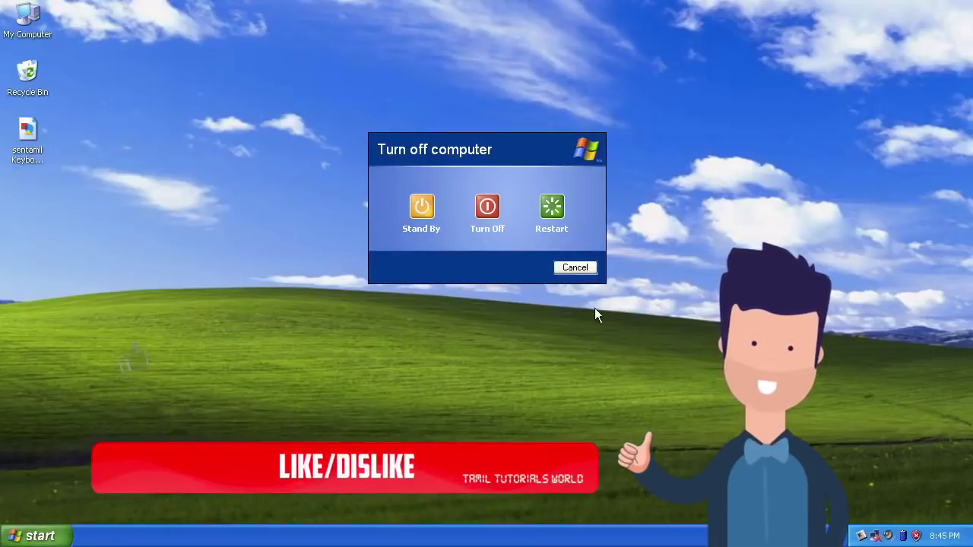